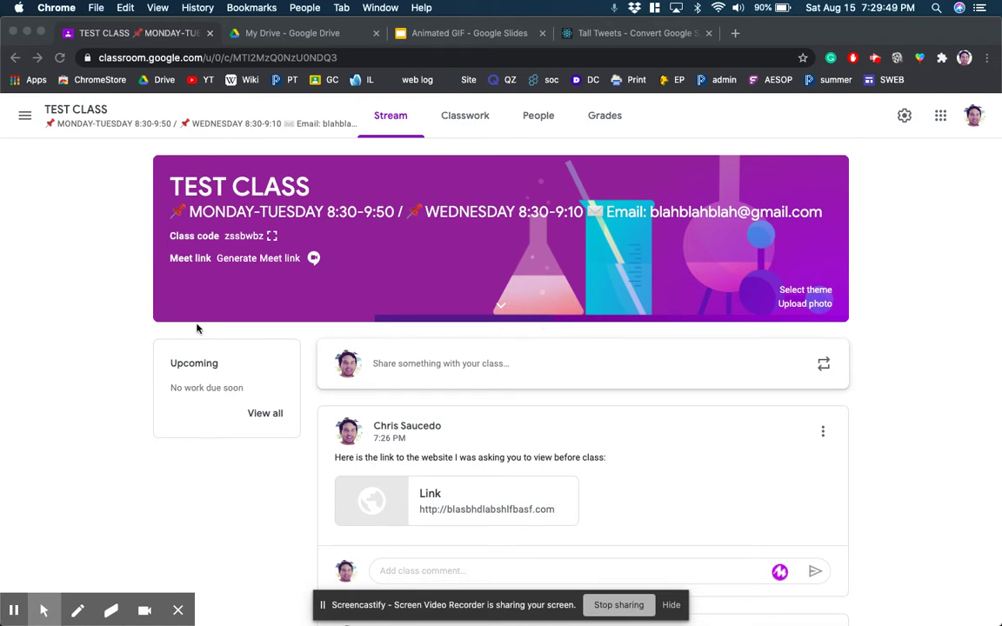
# Preview the English & History and Math & Science banner themes, cancel, and bring up the Animated GIF deck
pyautogui.click(815, 293)
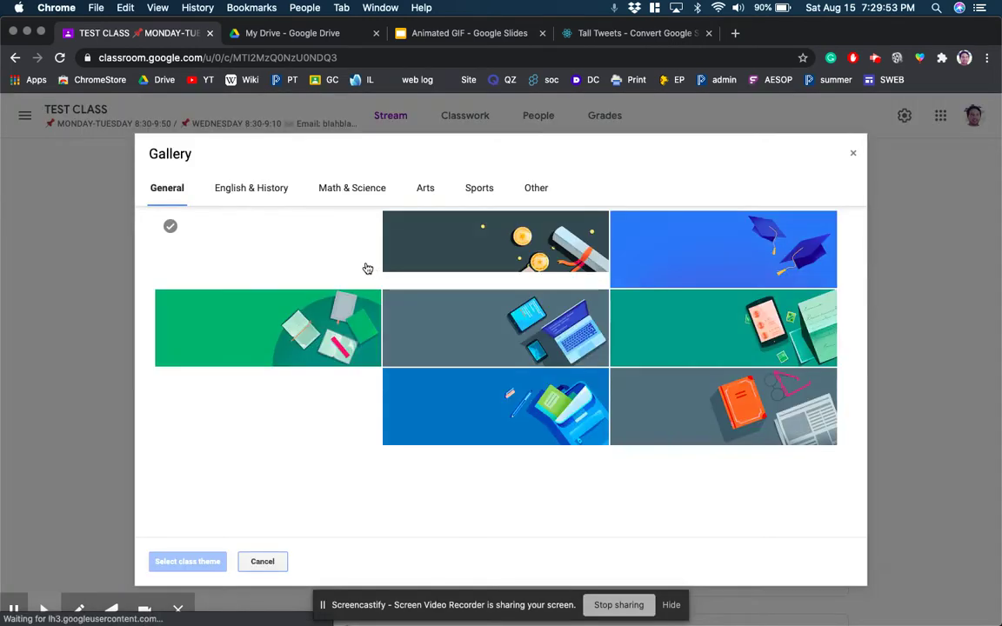
pyautogui.click(243, 193)
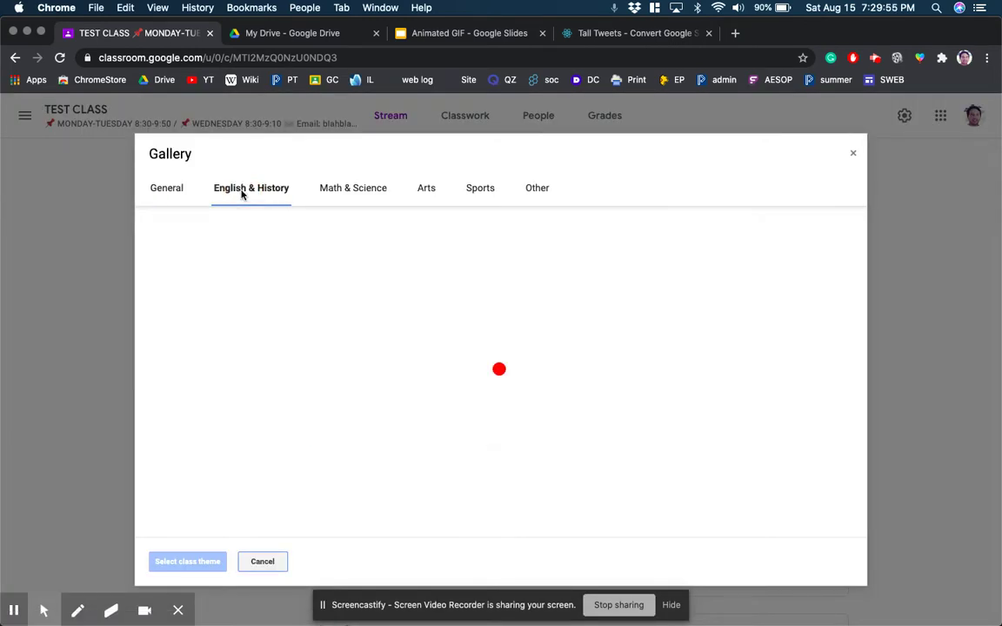
pyautogui.click(344, 193)
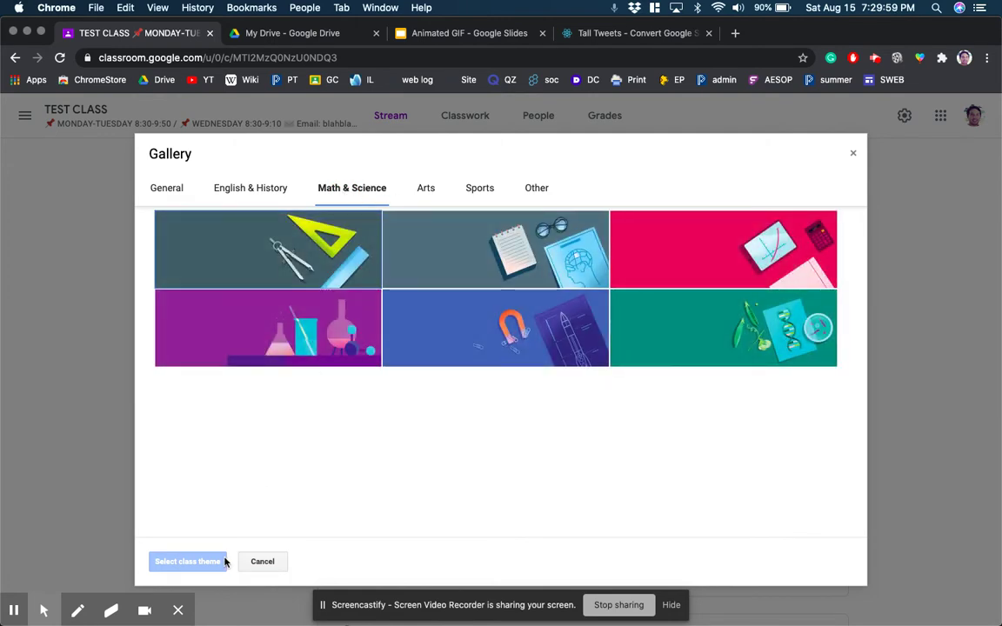
pyautogui.click(260, 562)
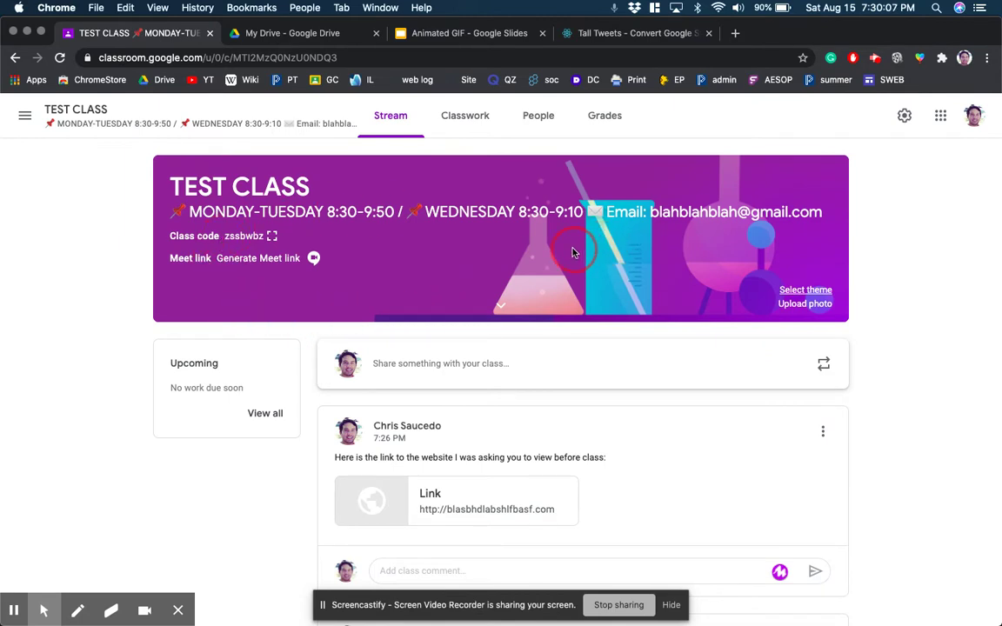
pyautogui.click(457, 35)
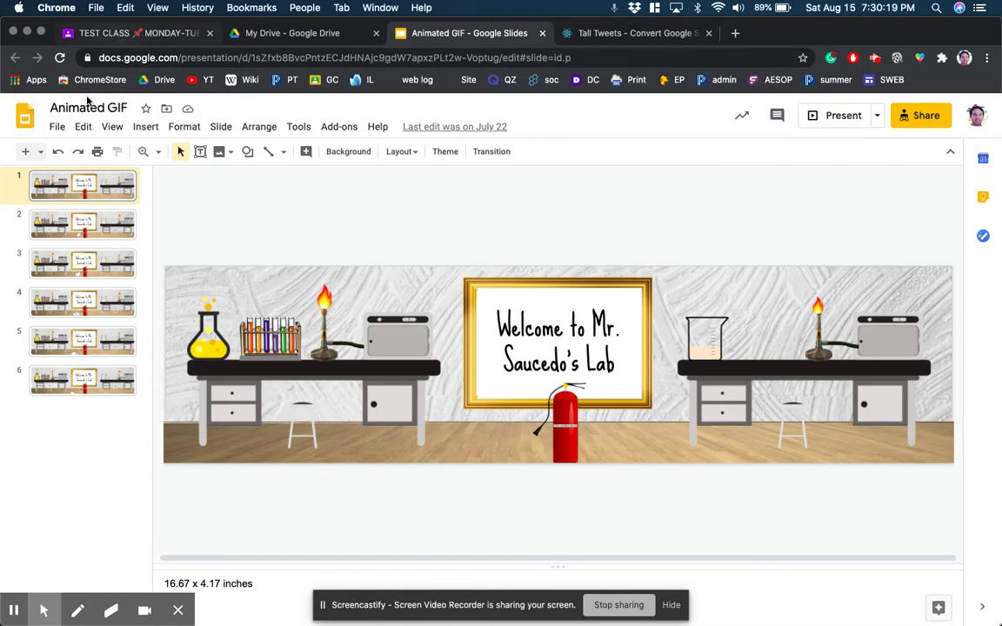
pyautogui.click(126, 38)
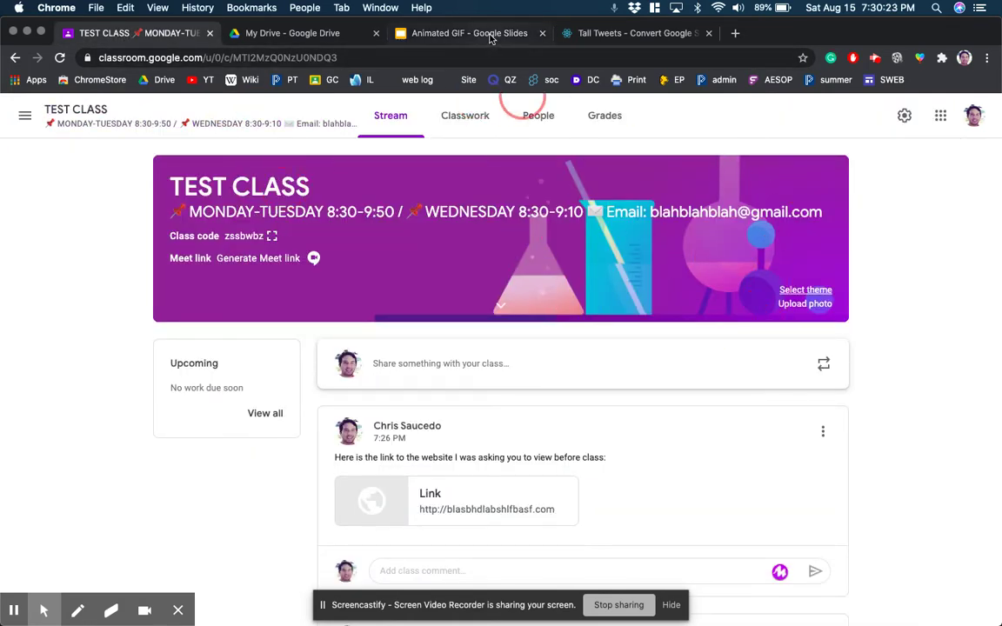
pyautogui.click(444, 34)
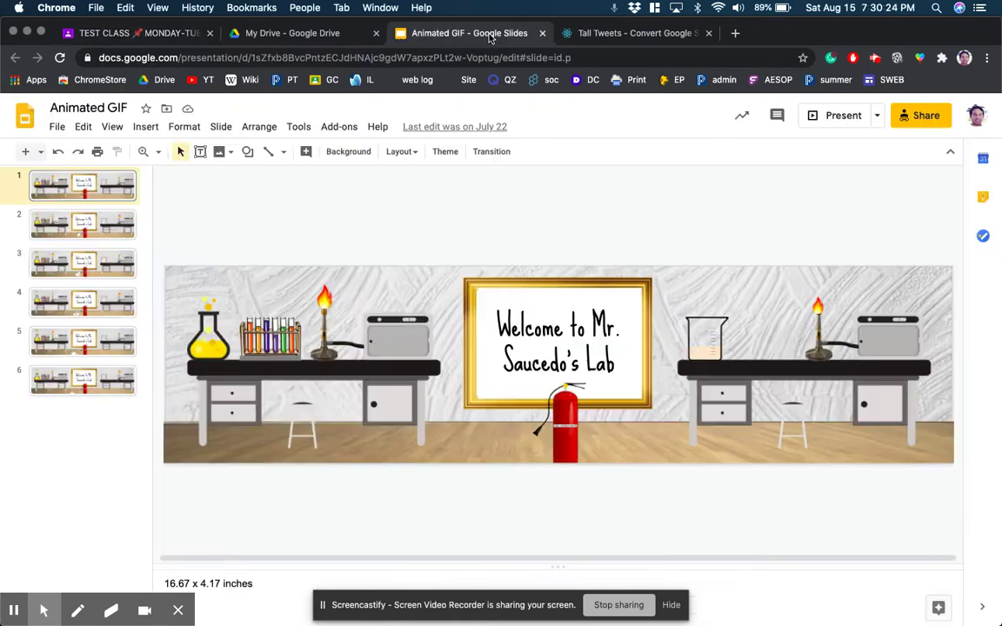
# Open Page setup and glance at the preset sizes, keeping the Custom size
pyautogui.click(57, 127)
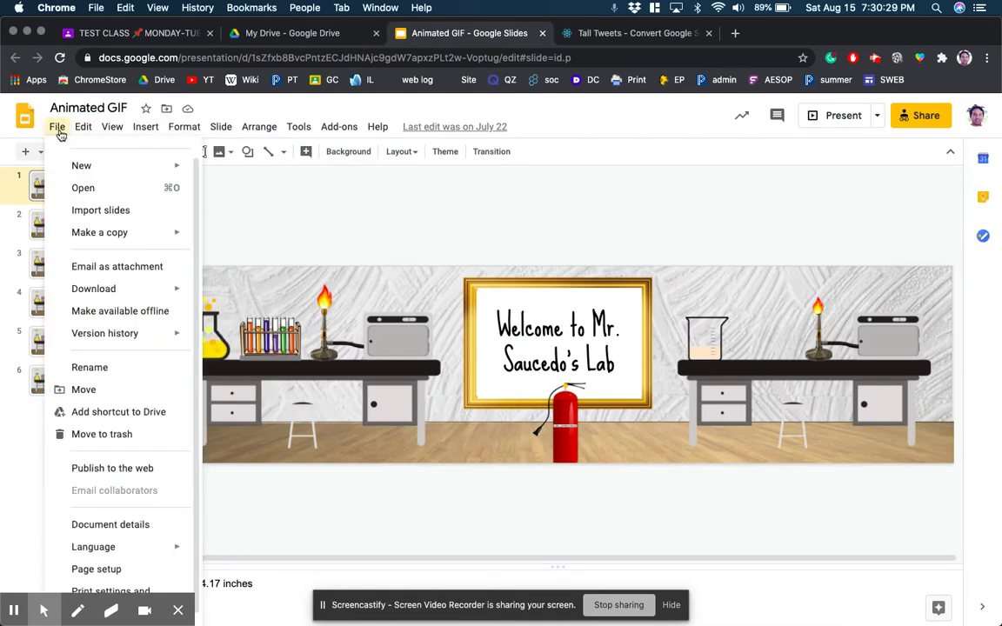
pyautogui.click(124, 572)
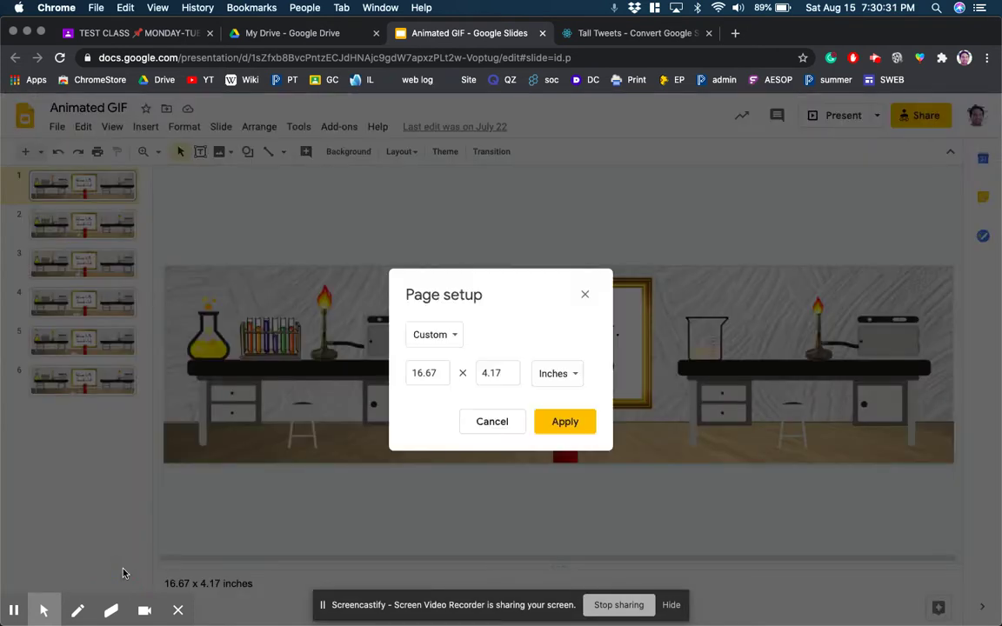
pyautogui.click(442, 339)
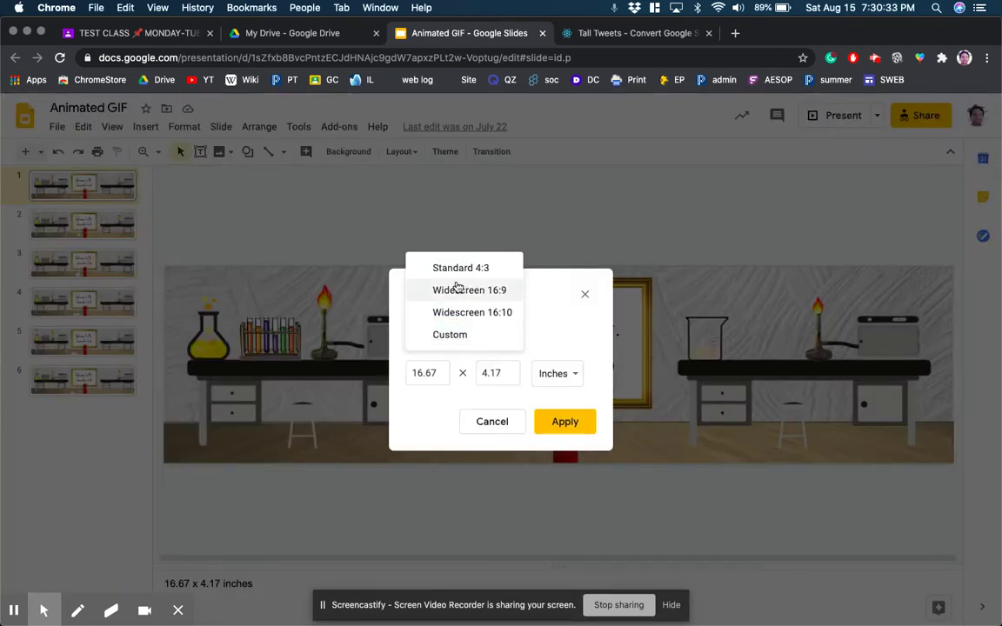
pyautogui.click(571, 339)
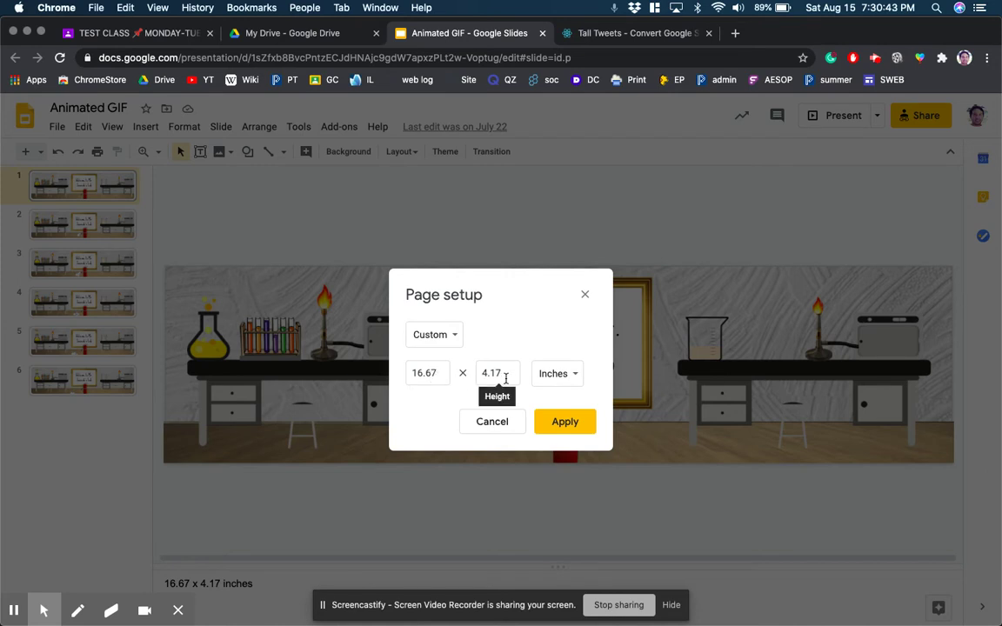
# View the slide size in Centimeters, Points and Pixels, then return to Inches without applying
pyautogui.click(560, 380)
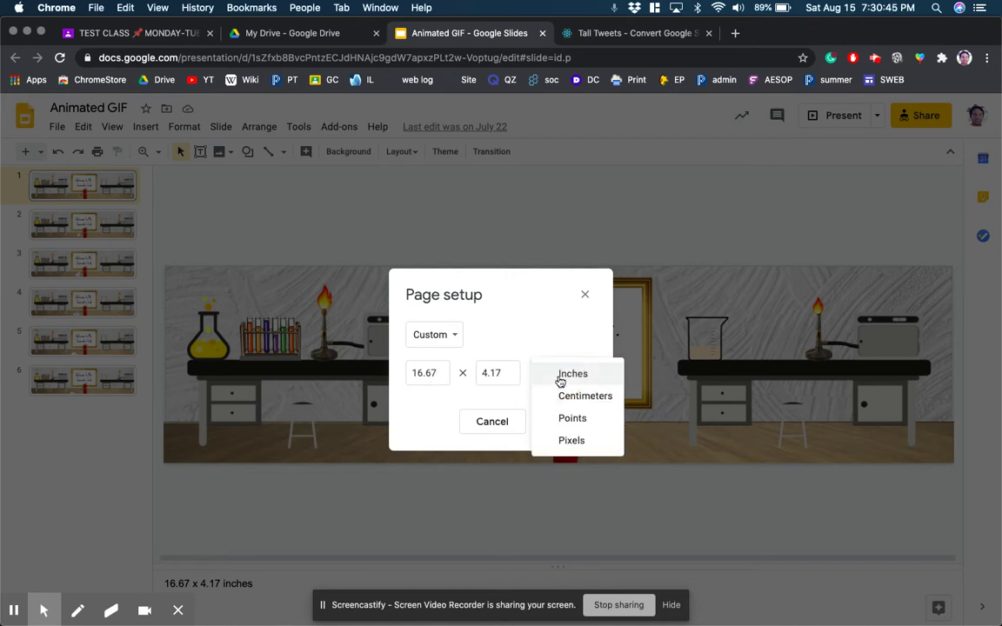
pyautogui.click(564, 396)
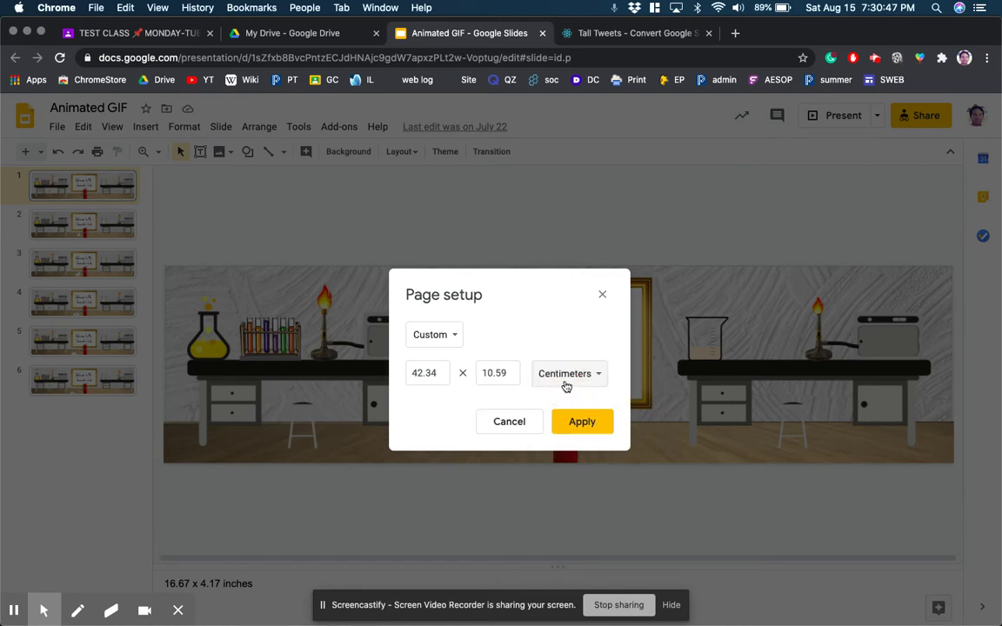
pyautogui.click(565, 385)
pyautogui.click(568, 395)
pyautogui.click(565, 386)
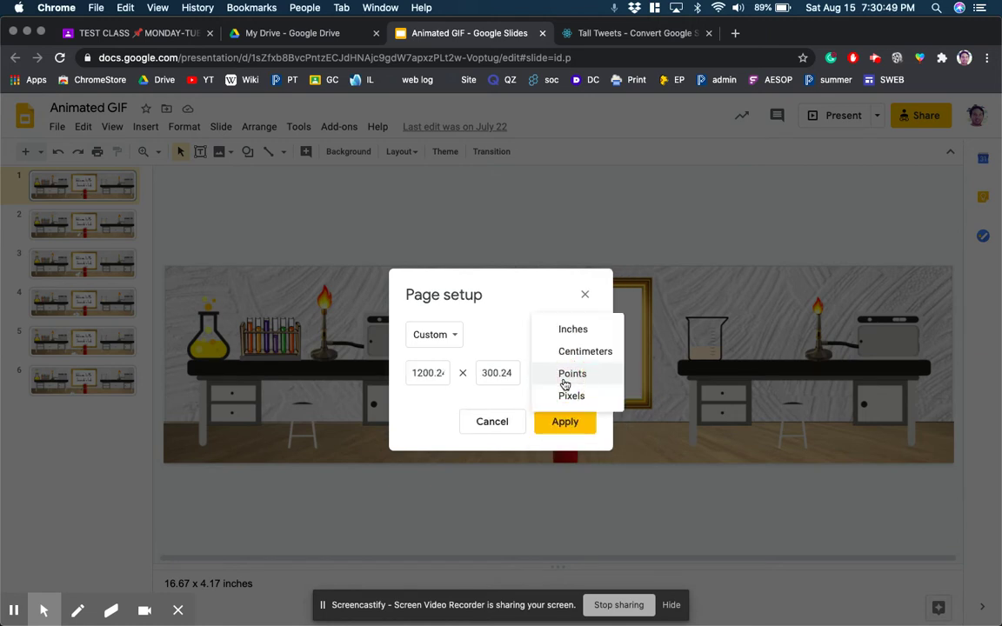
pyautogui.click(568, 397)
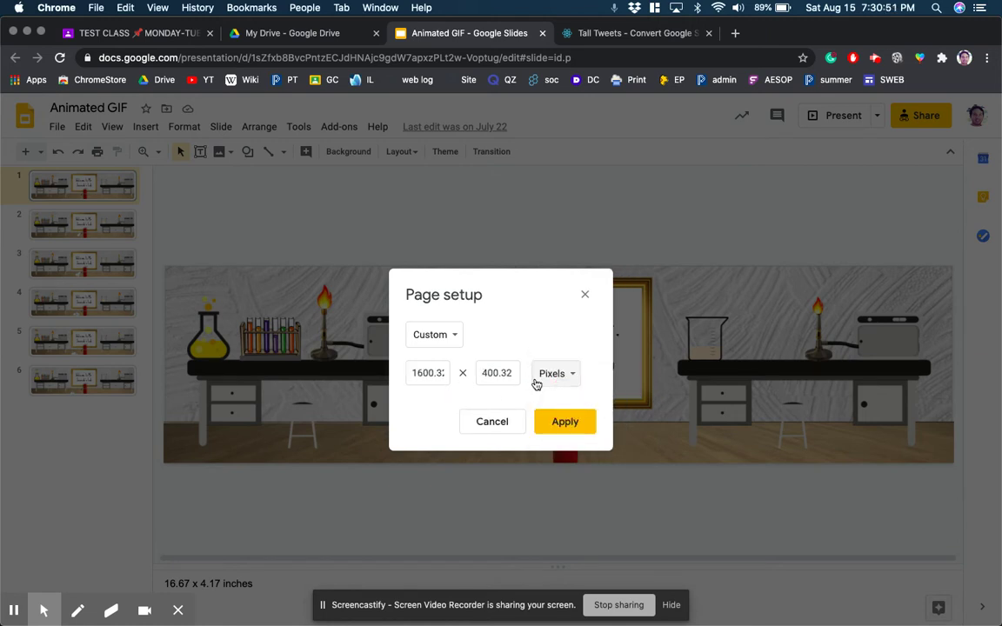
pyautogui.click(537, 383)
pyautogui.click(566, 313)
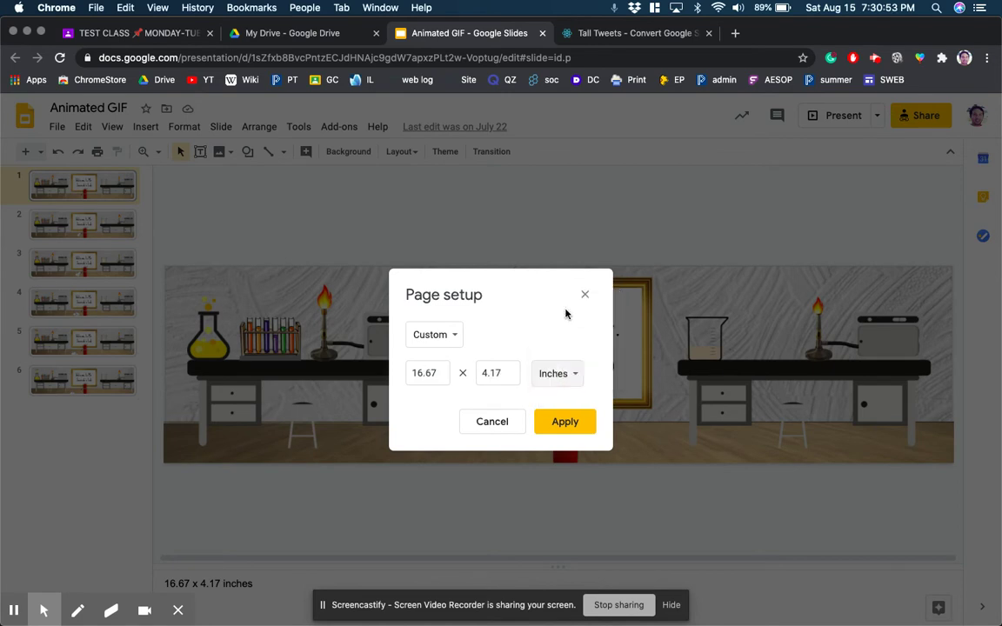
pyautogui.click(493, 422)
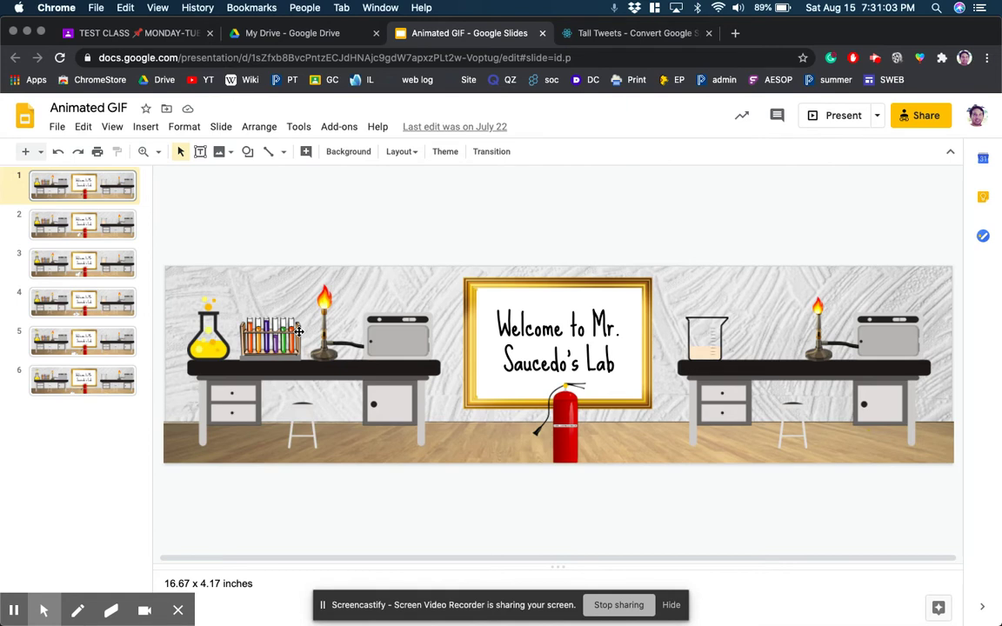
pyautogui.click(103, 194)
pyautogui.press('Down')
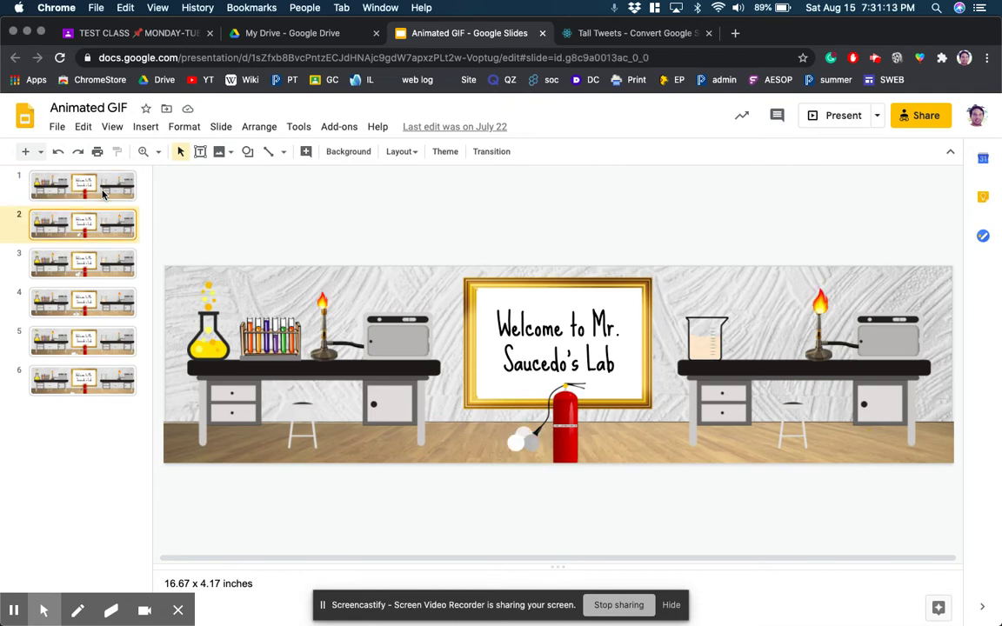
pyautogui.press('Down')
pyautogui.press('Down')
pyautogui.press('Down')
pyautogui.press('Down')
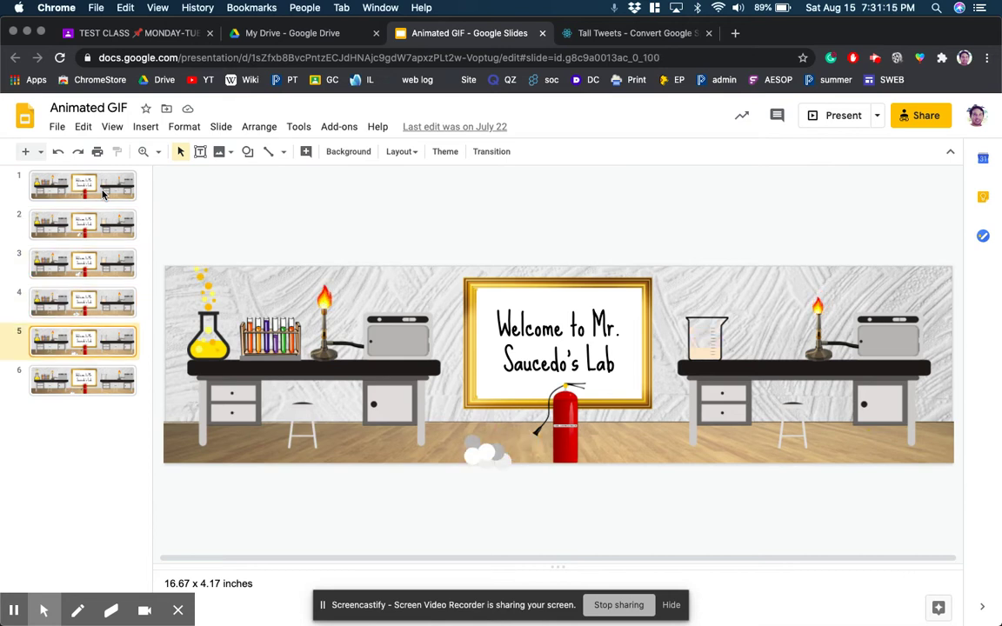
pyautogui.press('Up')
pyautogui.press('Up')
pyautogui.press('Up')
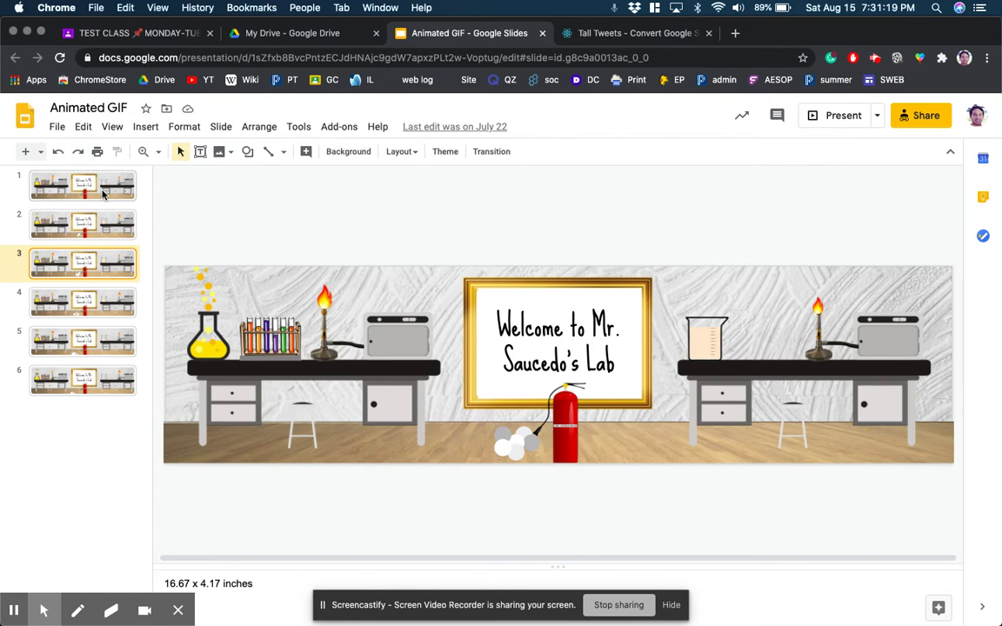
pyautogui.press('Up')
pyautogui.press('Up')
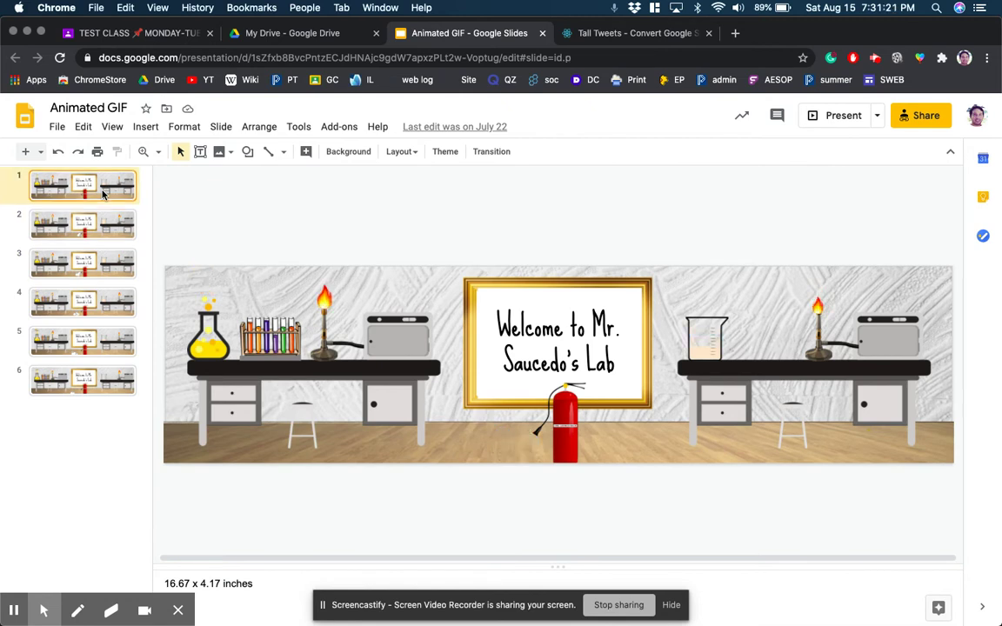
pyautogui.press('Down')
pyautogui.press('Down')
pyautogui.press('Down')
pyautogui.press('Down')
pyautogui.press('Down')
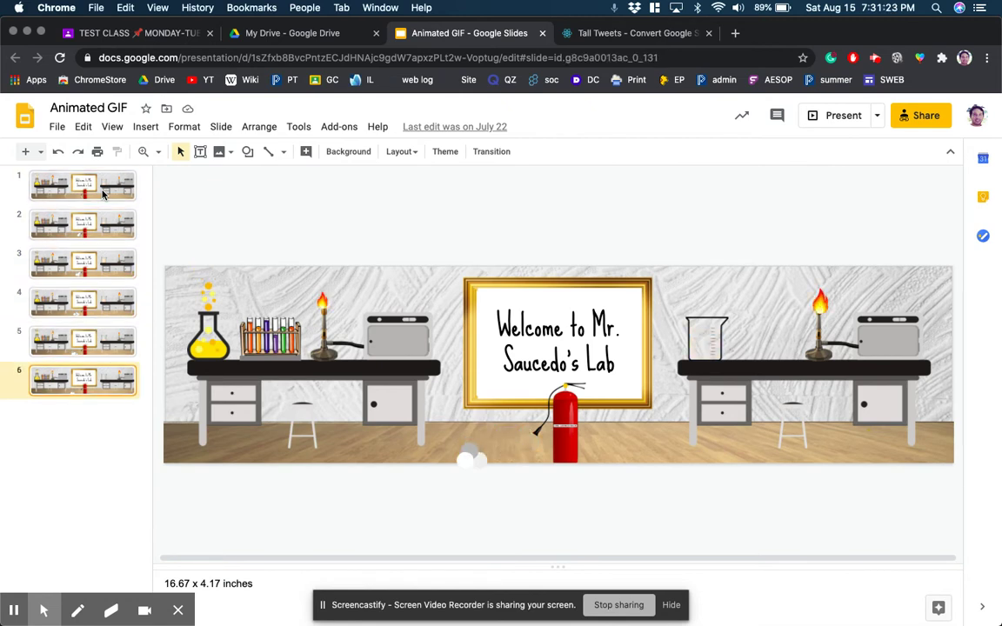
pyautogui.press('Up')
pyautogui.press('Up')
pyautogui.press('Up')
pyautogui.press('Up')
pyautogui.press('Up')
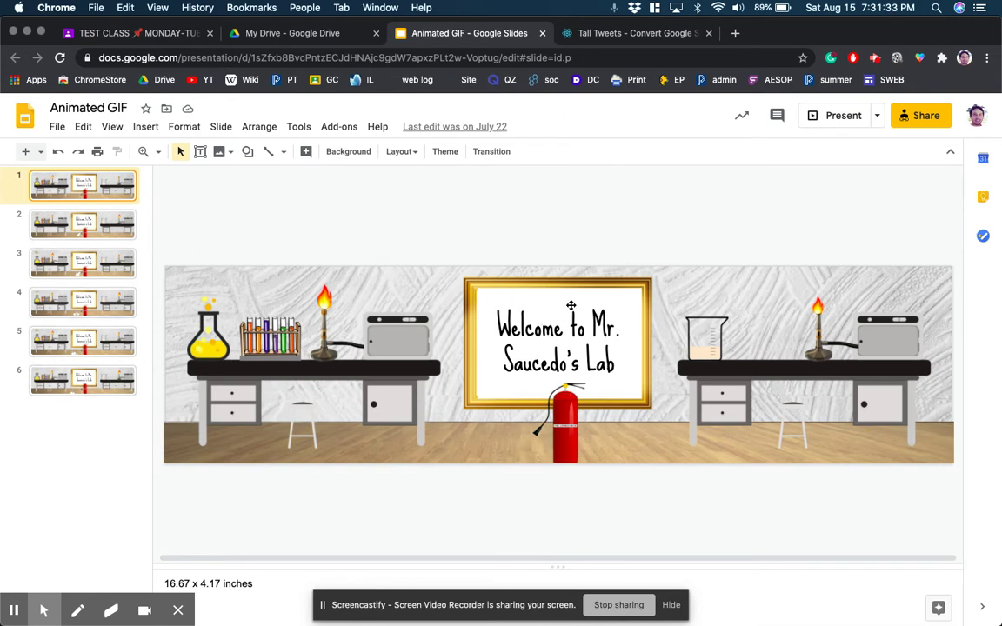
# On Tall Tweets, go to the Tall Tweets Classic section and open the Google Slide picker
pyautogui.click(596, 35)
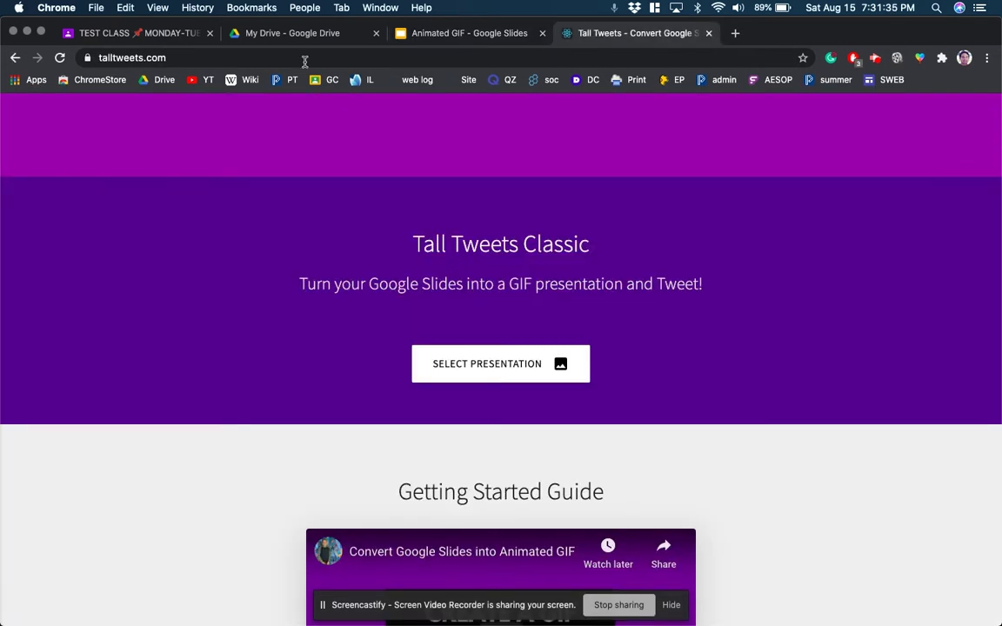
pyautogui.scroll(2, 552, 294)
pyautogui.scroll(3, 552, 294)
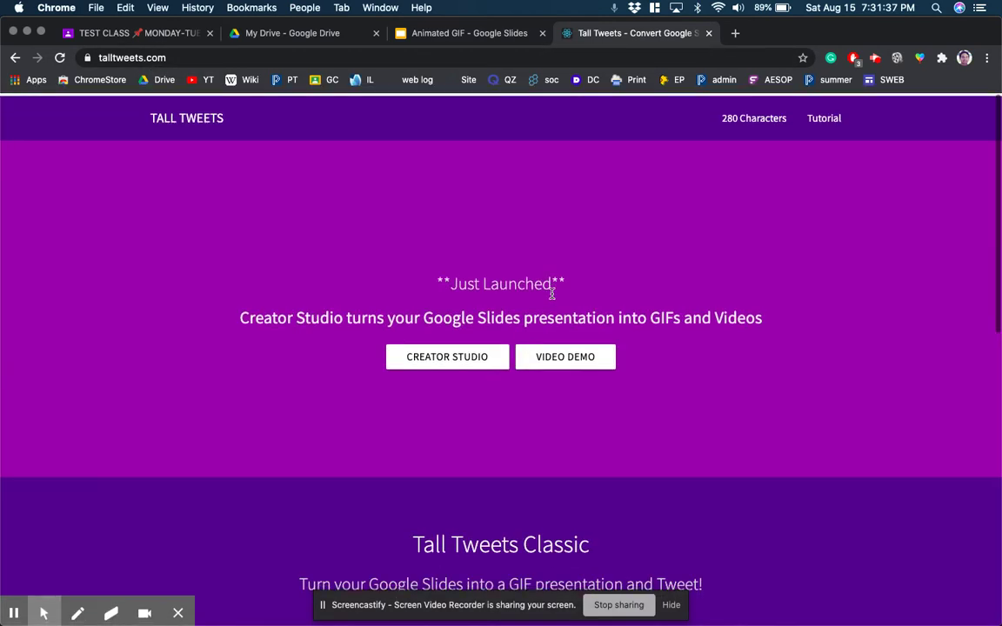
pyautogui.scroll(-3, 539, 177)
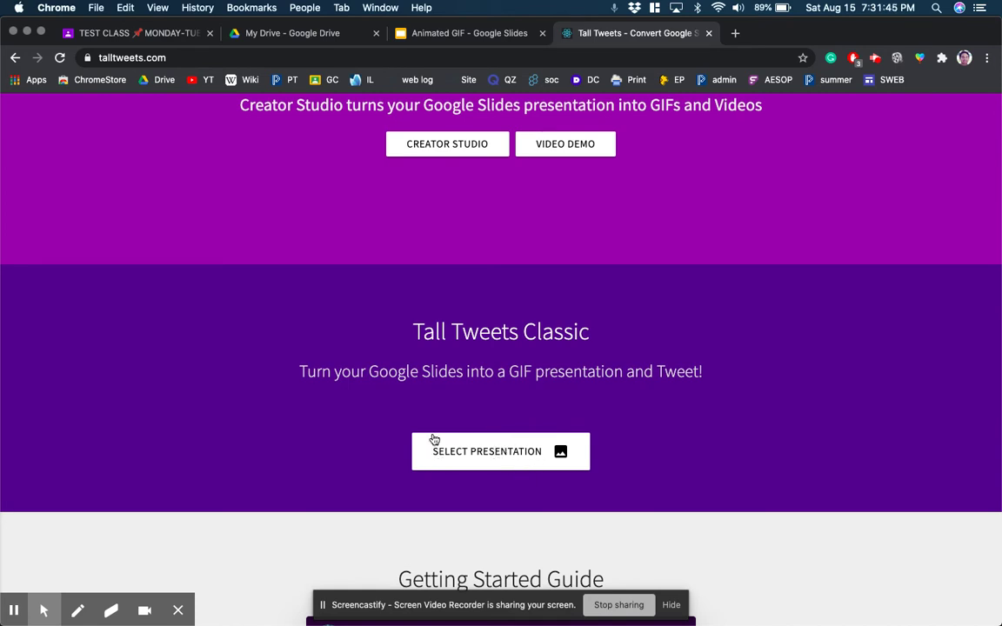
pyautogui.click(519, 453)
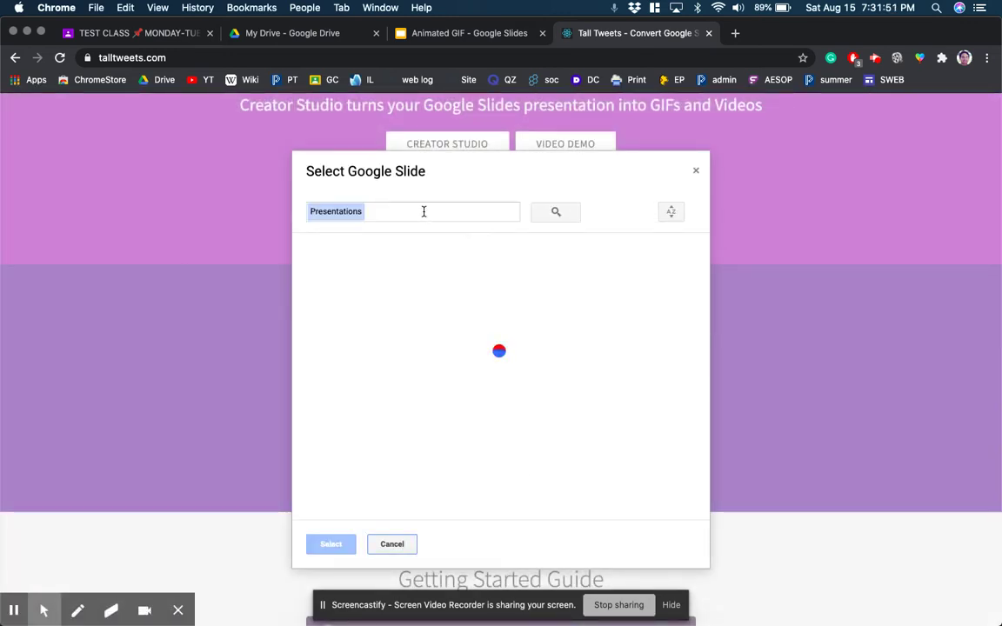
# Search 'animated' and select the Animated GIF presentation to load it into Make a GIF
pyautogui.click(446, 211)
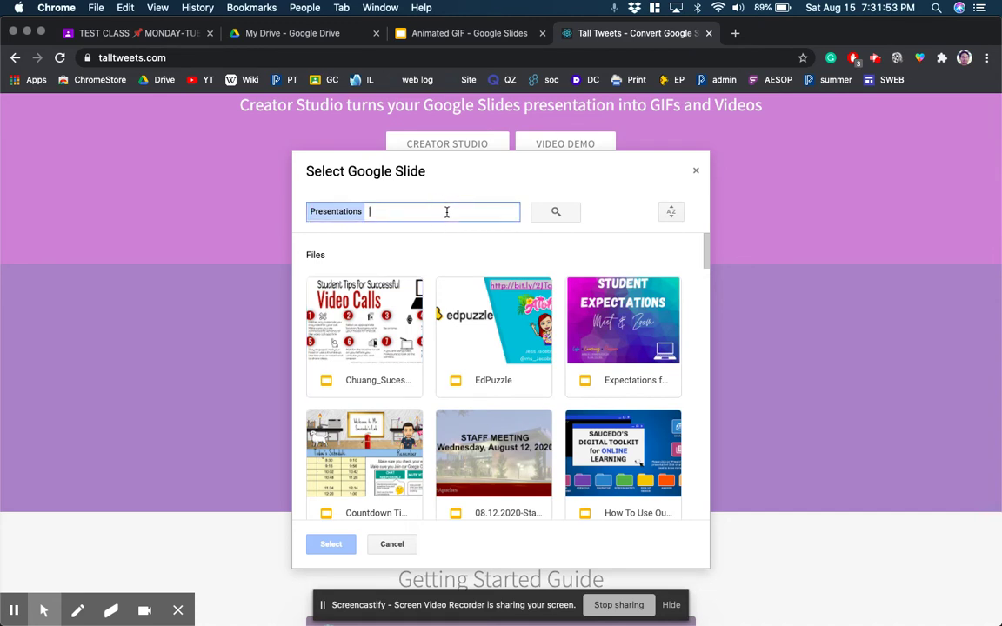
pyautogui.write('ana')
pyautogui.press('BackSpace')
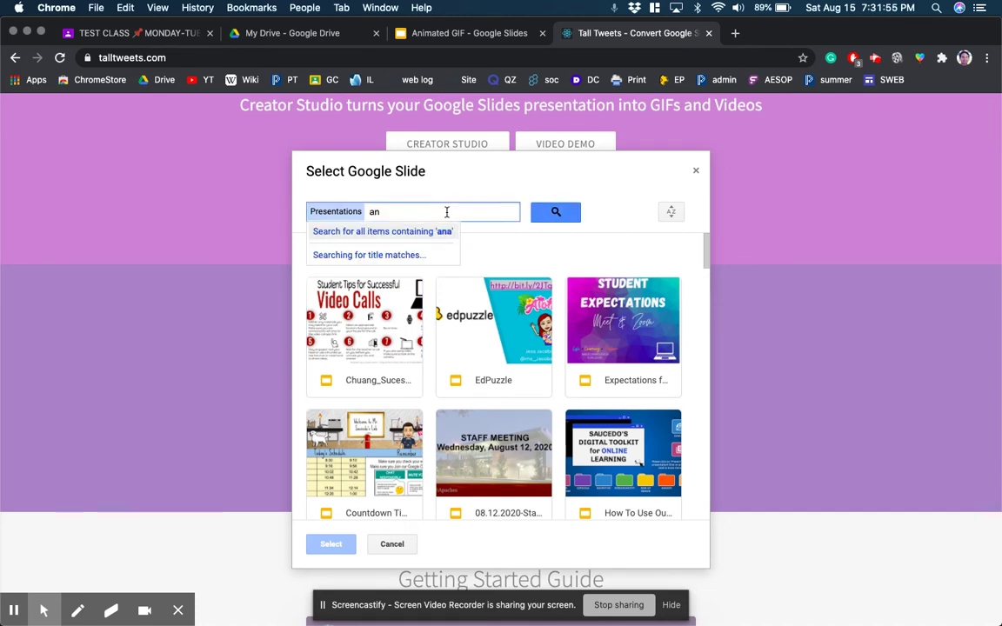
pyautogui.write('imated')
pyautogui.click(543, 215)
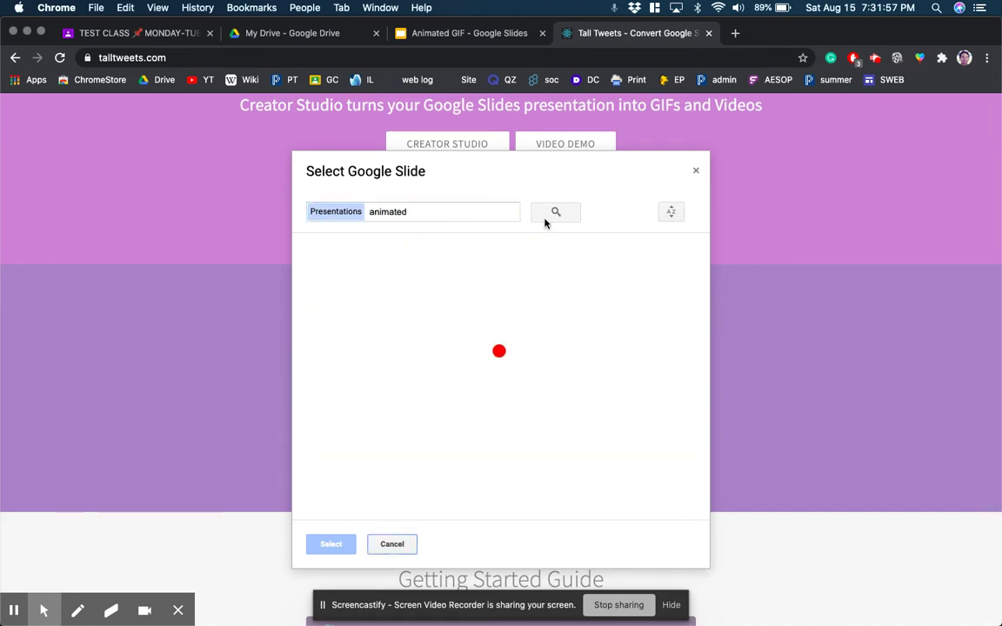
pyautogui.click(361, 313)
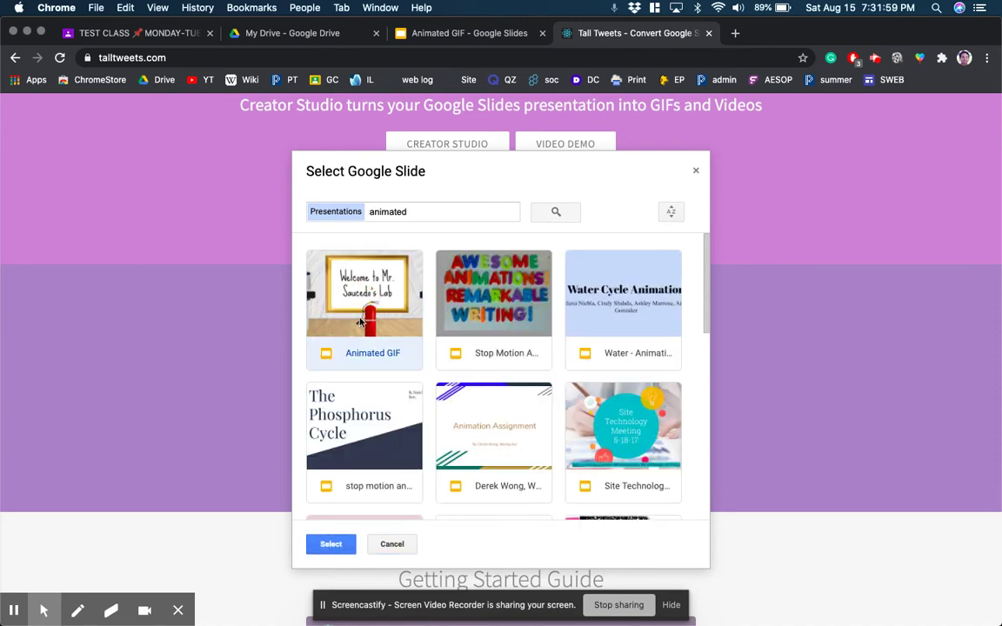
pyautogui.click(331, 544)
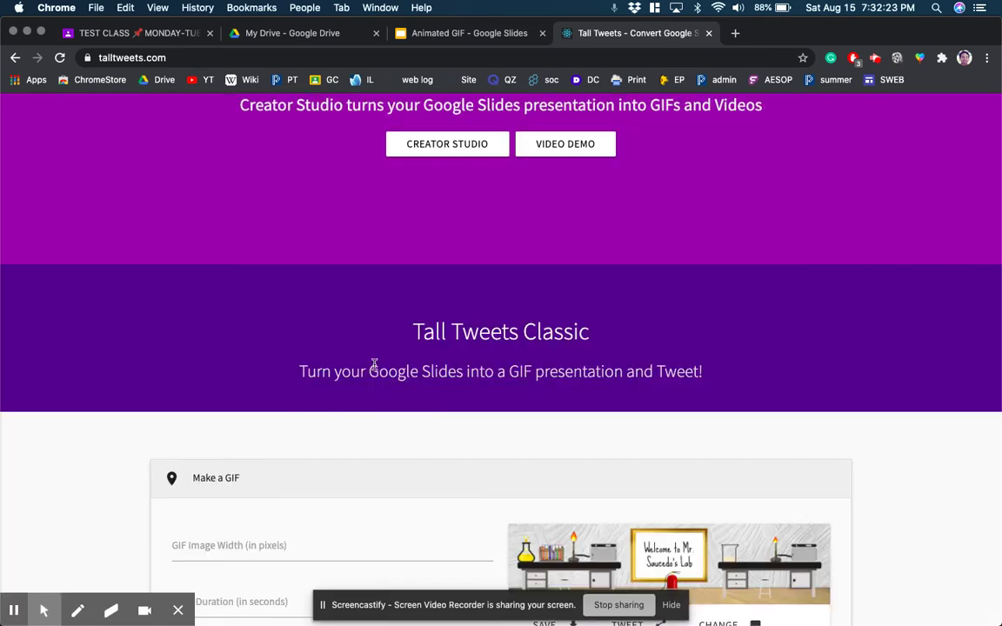
pyautogui.scroll(-5, 375, 366)
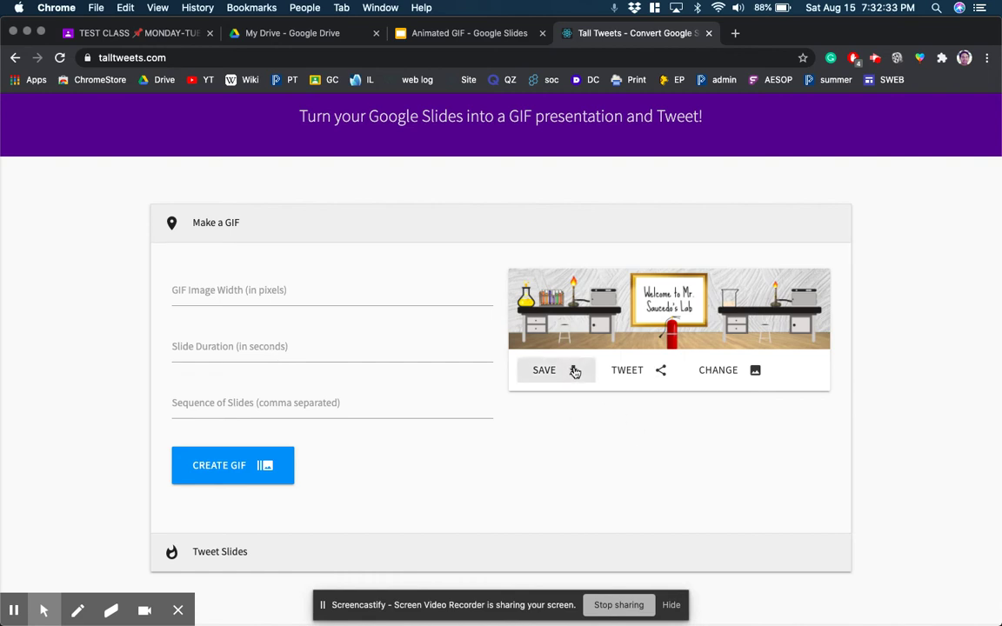
# Create the GIF with a .5-second slide duration and save it as download.gif
pyautogui.click(351, 344)
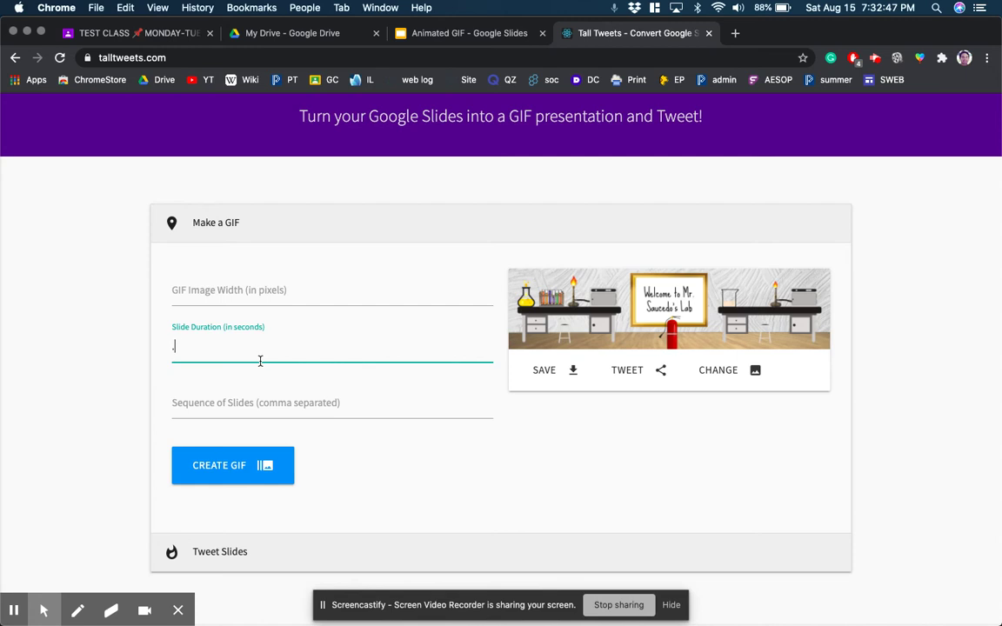
pyautogui.write('5')
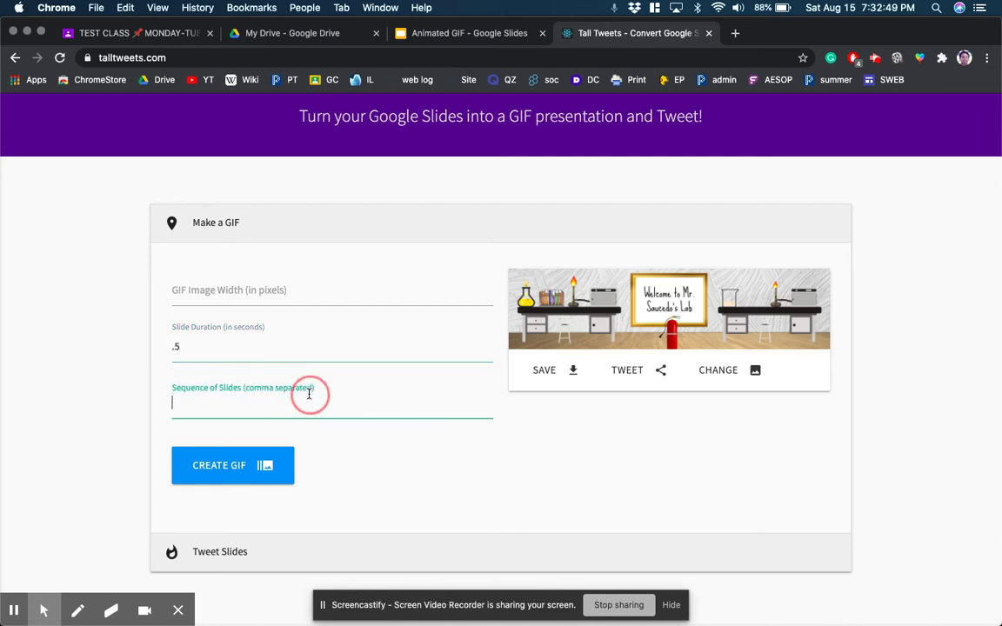
pyautogui.click(209, 476)
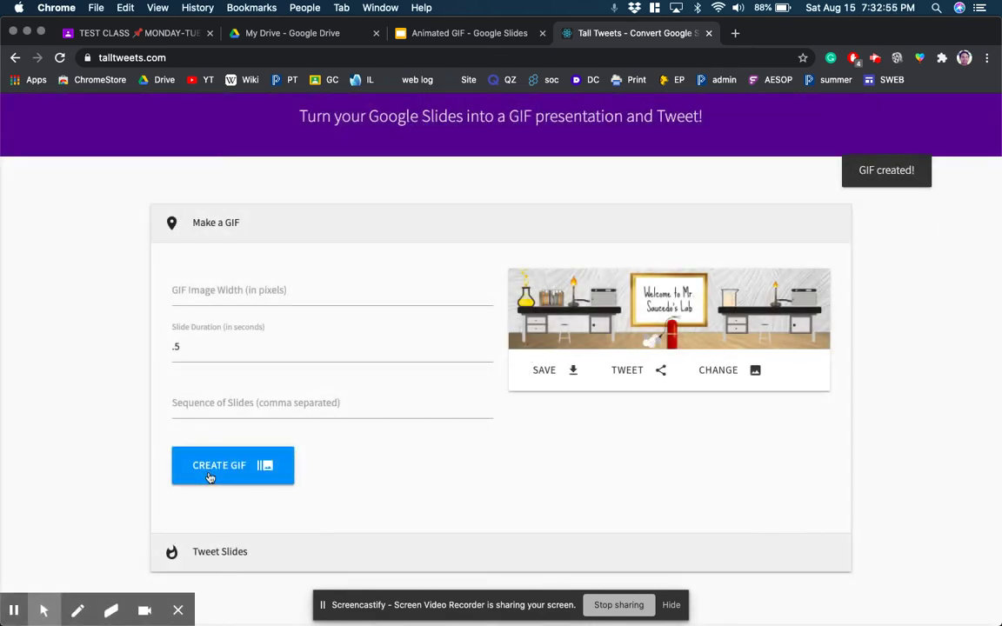
pyautogui.click(574, 376)
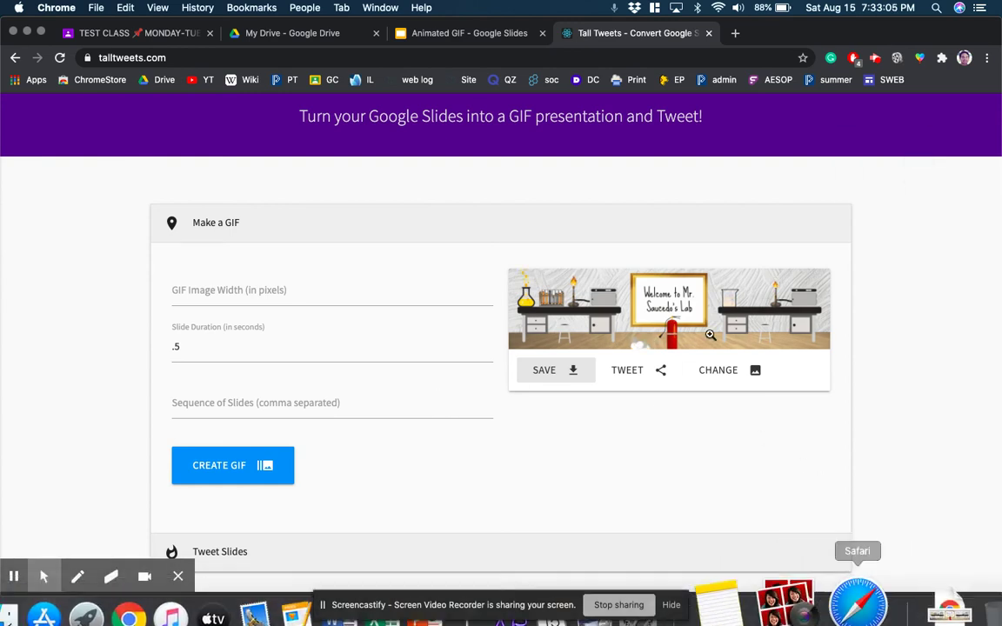
pyautogui.click(209, 39)
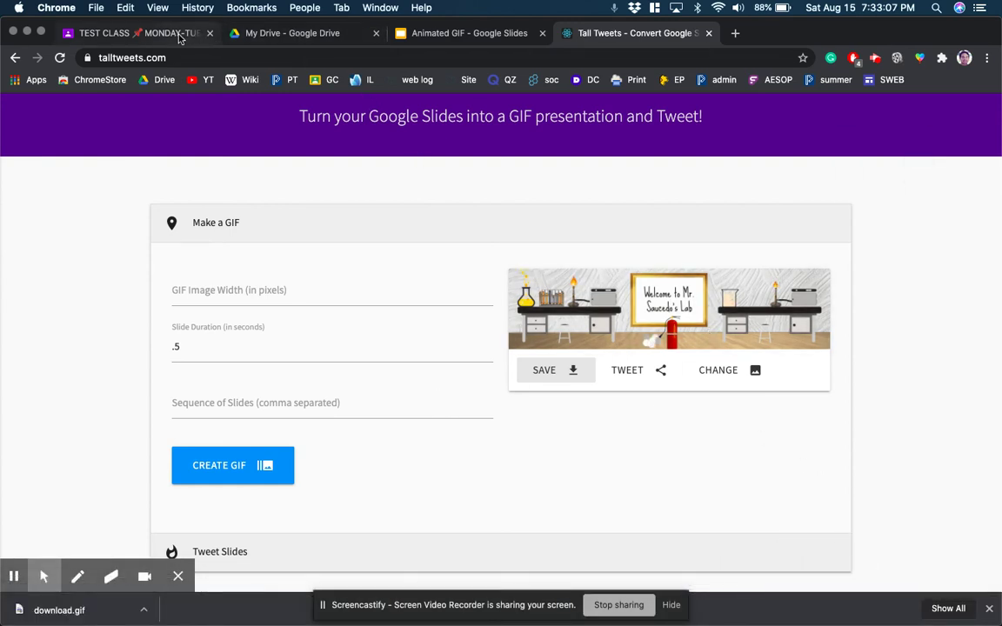
# Upload download.gif from Downloads into the TEST CLASS banner photo gallery
pyautogui.click(331, 245)
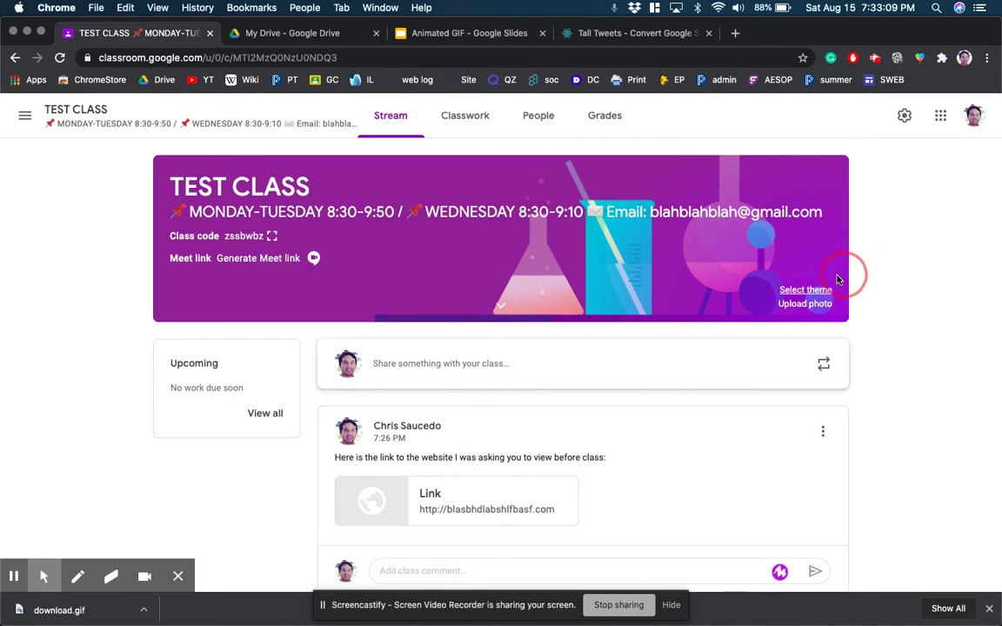
pyautogui.click(807, 304)
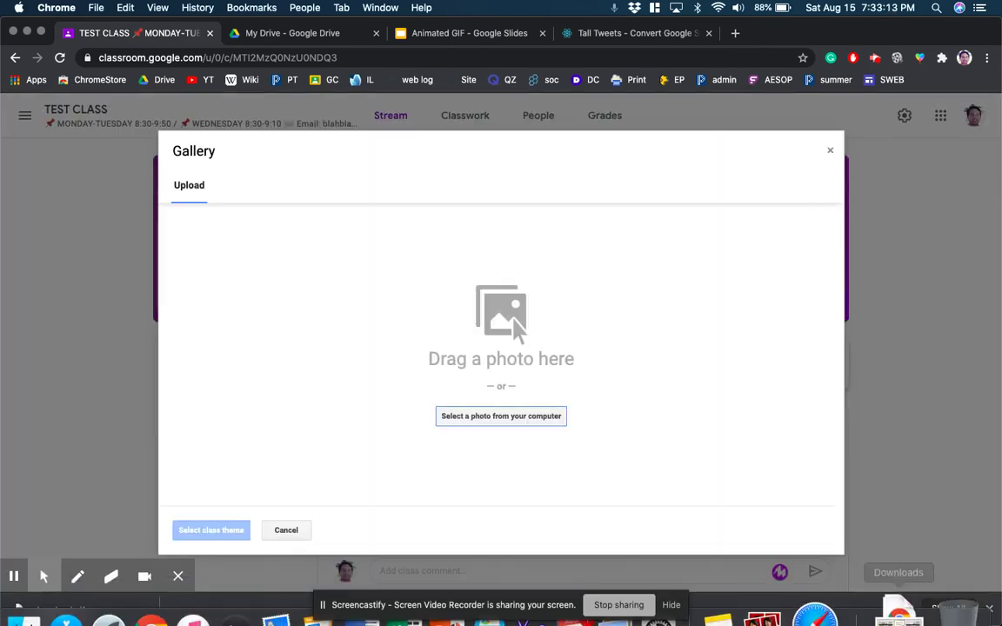
pyautogui.click(900, 592)
pyautogui.moveTo(937, 487); pyautogui.dragTo(534, 403)
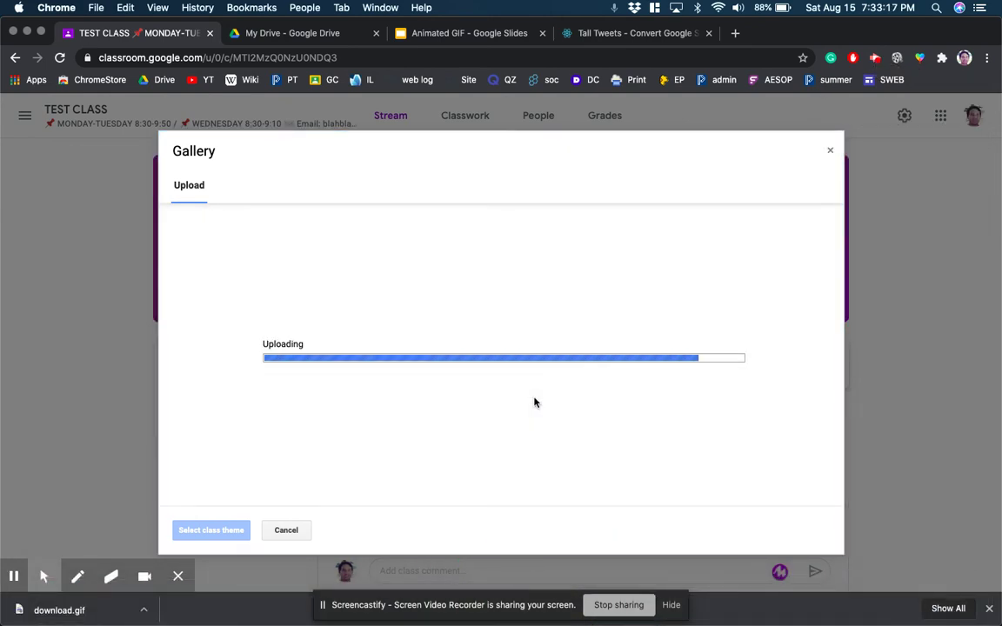